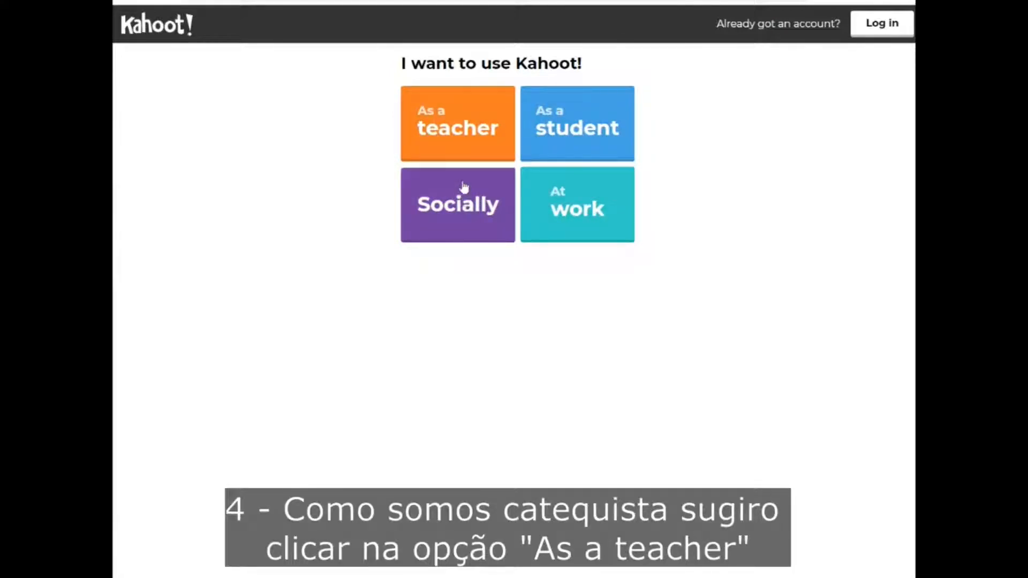
- Choose to use Kahoot! as a teacher and create a new blank kahoot
{"action": "left_click", "coordinate": [471, 127]}
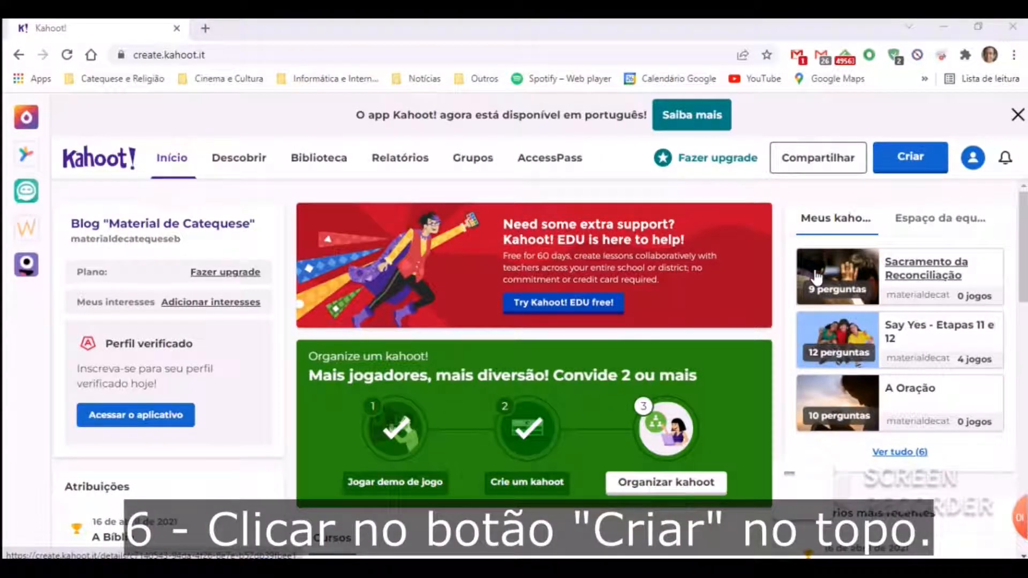
{"action": "left_click", "coordinate": [908, 166]}
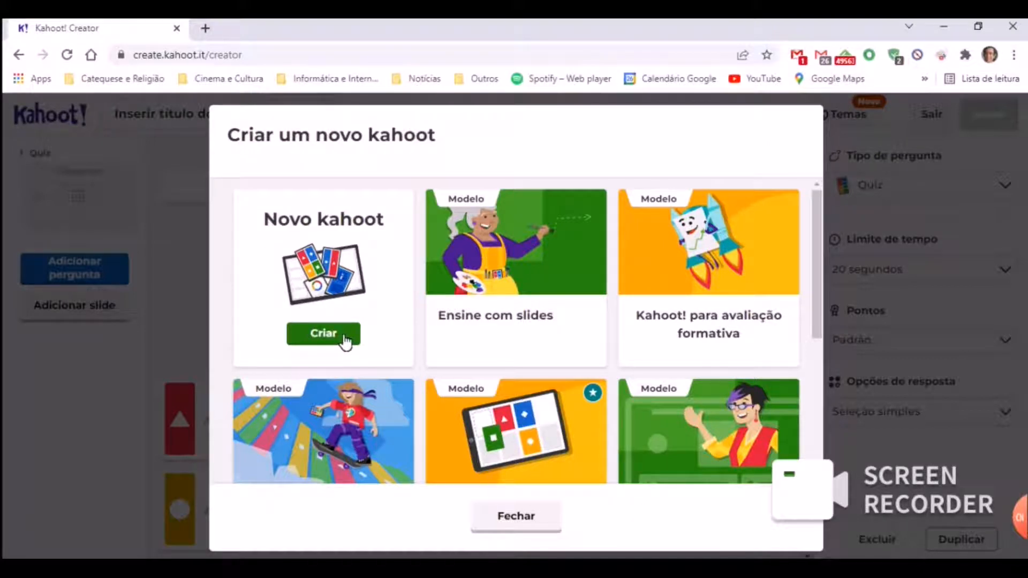
{"action": "left_click", "coordinate": [346, 341]}
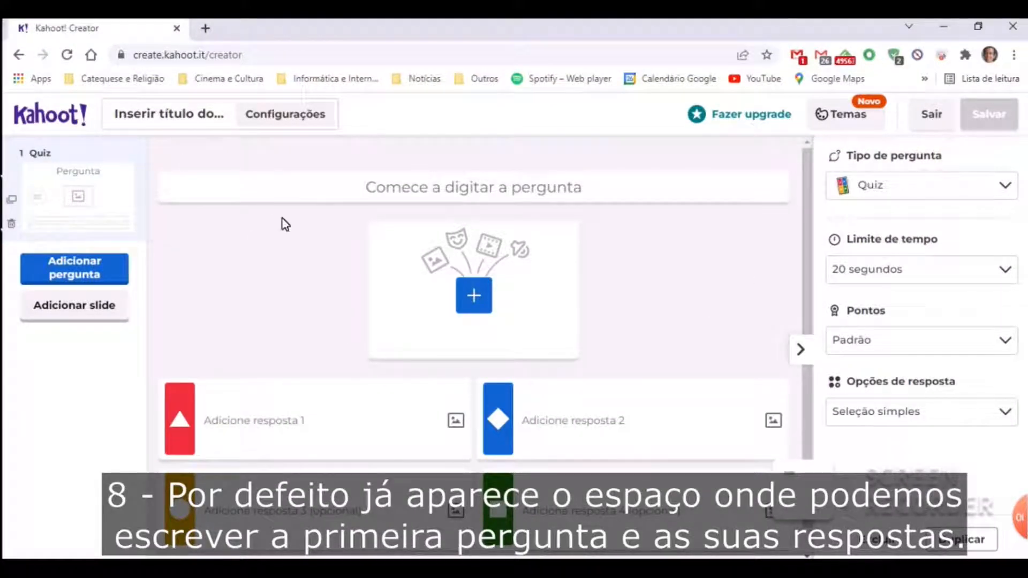
- Enter "Pergunta 1" as the first question's text and "Resposta 1" as its first answer
{"action": "left_click", "coordinate": [473, 186]}
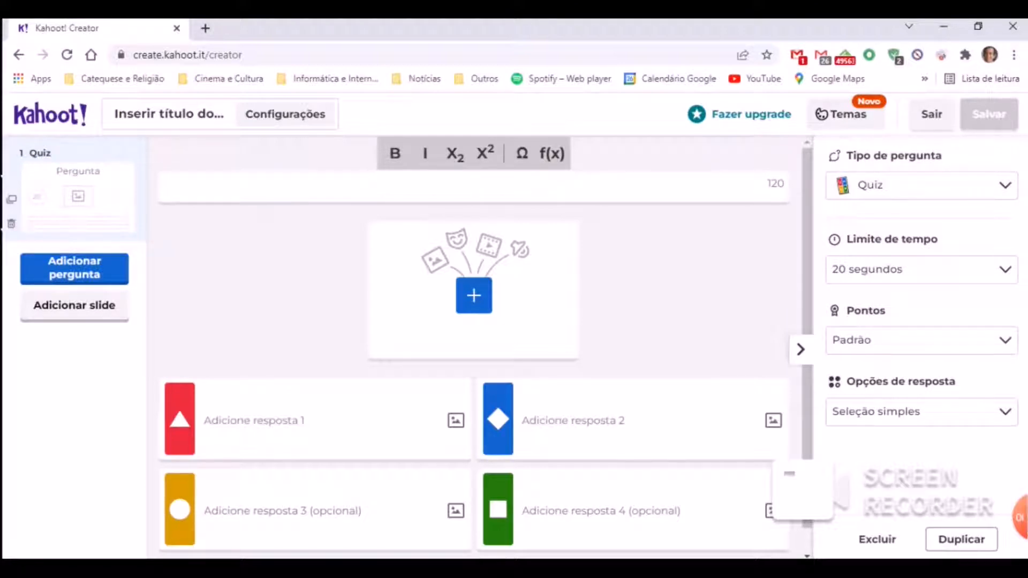
{"action": "type", "text": "Pergunta 1"}
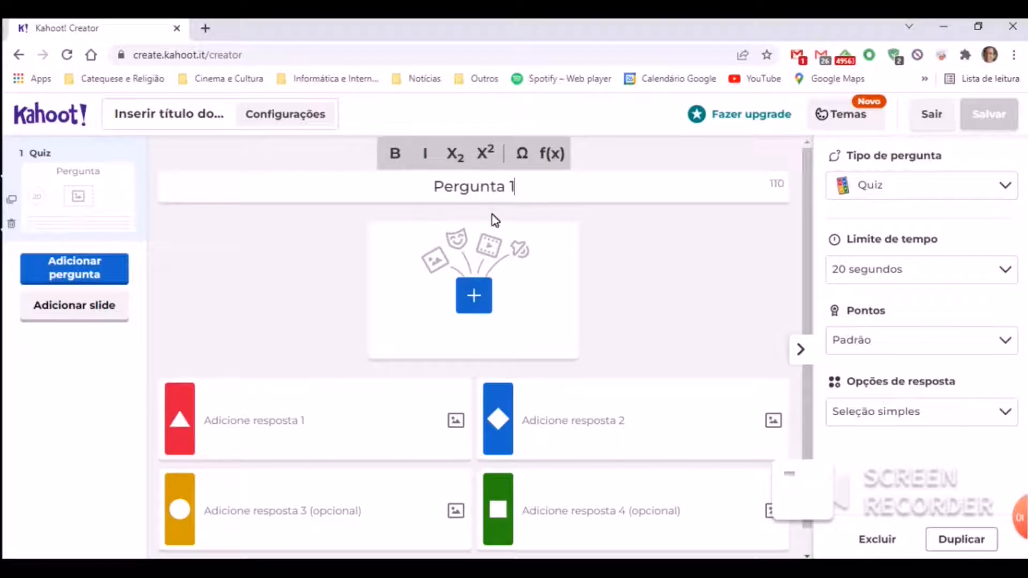
{"action": "left_click", "coordinate": [254, 421]}
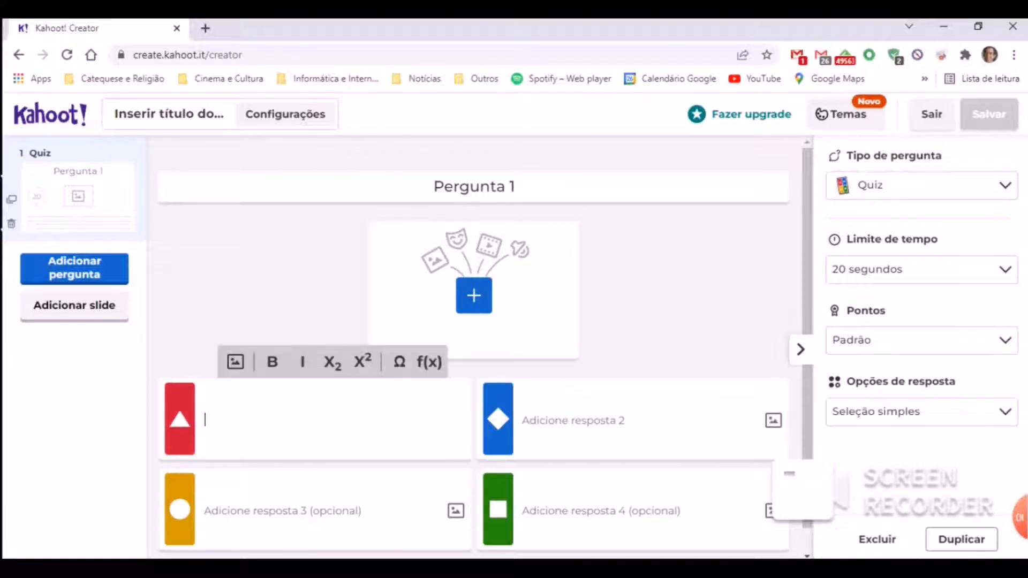
{"action": "type", "text": "Re"}
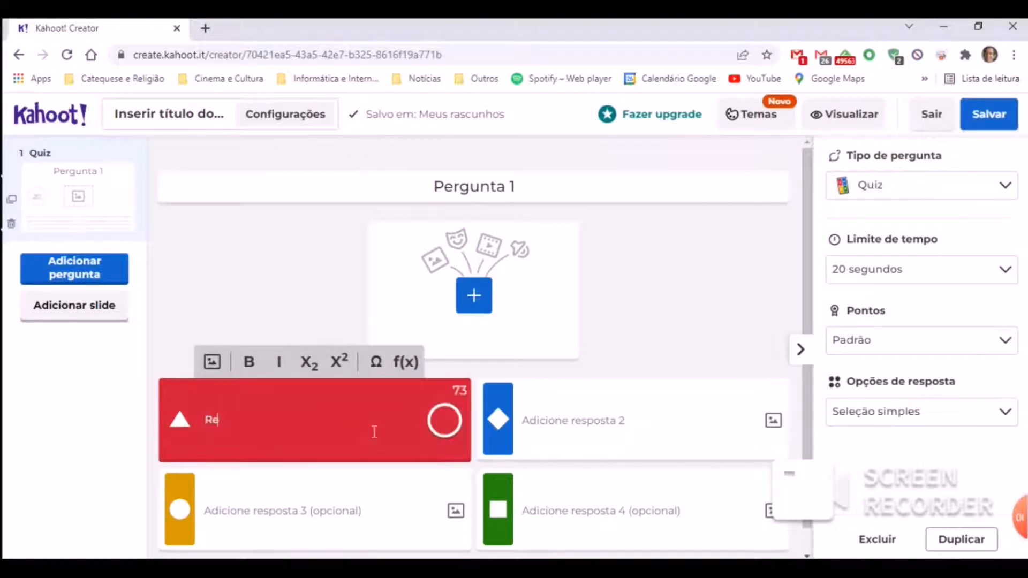
{"action": "type", "text": "spost"}
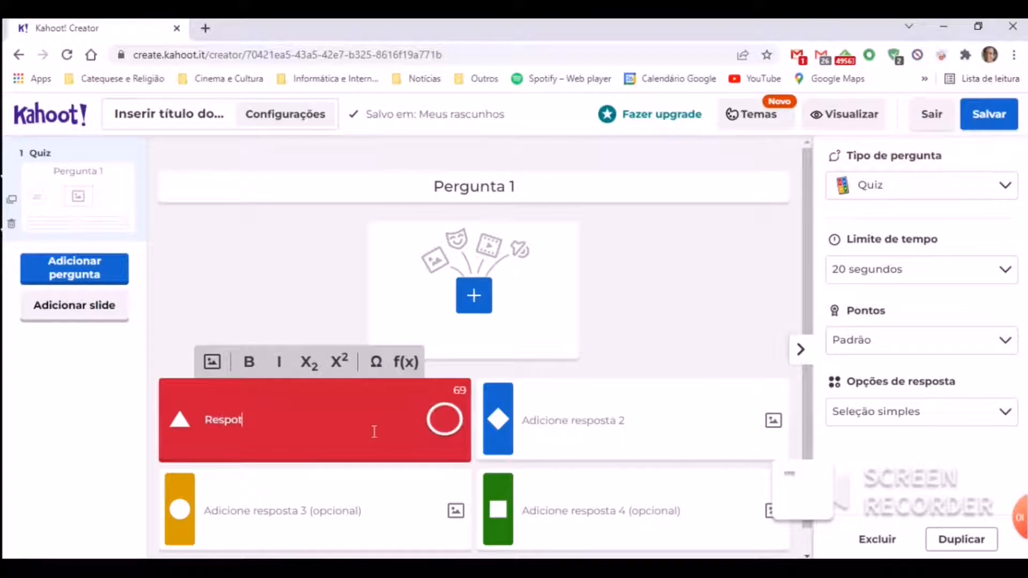
{"action": "type", "text": "a 1"}
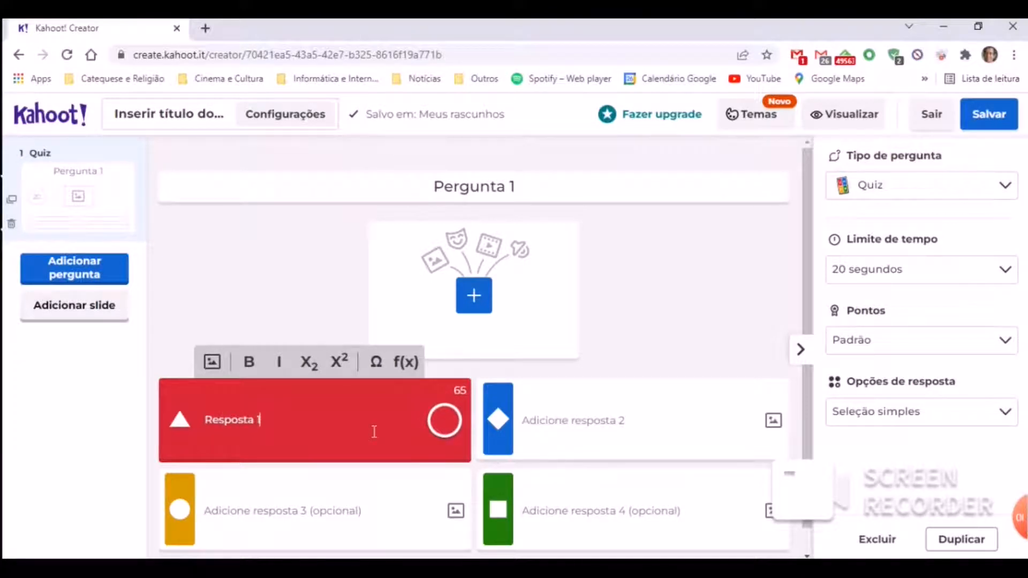
- Fill in the remaining three answers with "Resposta 2", "Resposta 3" and "Resposta 4"
{"action": "left_click", "coordinate": [663, 453]}
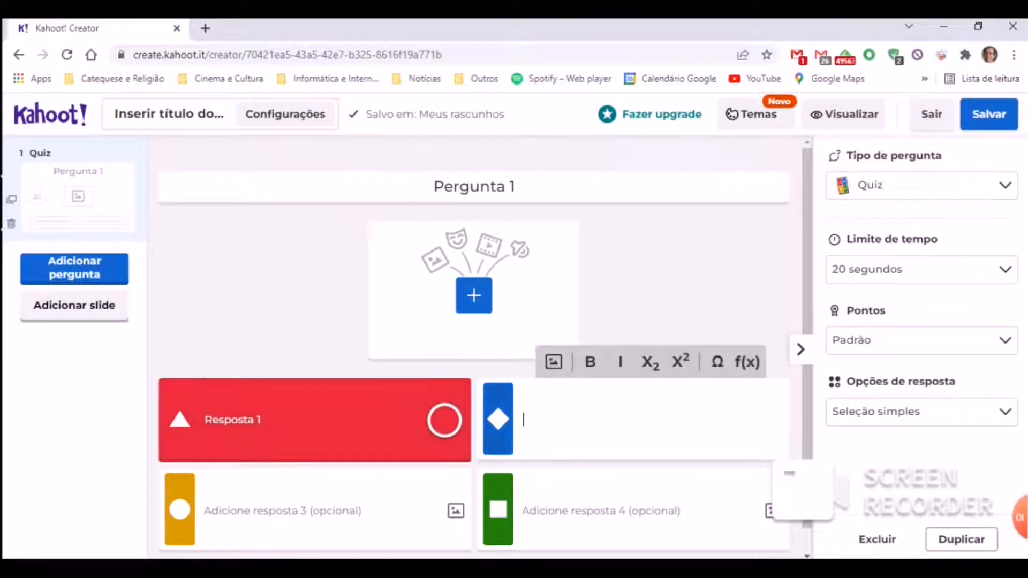
{"action": "type", "text": "Resposta 2"}
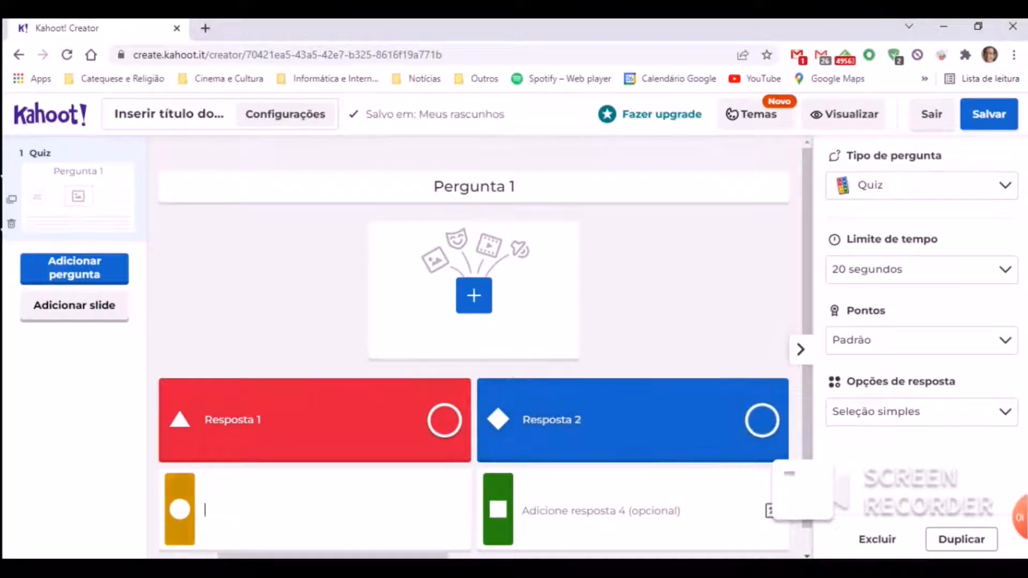
{"action": "left_click", "coordinate": [204, 509]}
{"action": "type", "text": "Respos"}
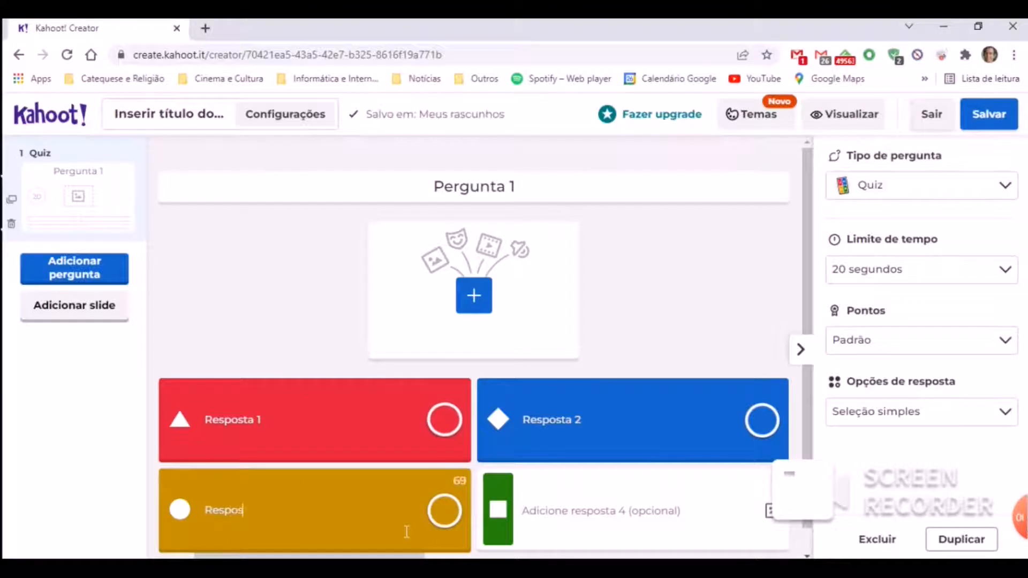
{"action": "type", "text": "ta 3"}
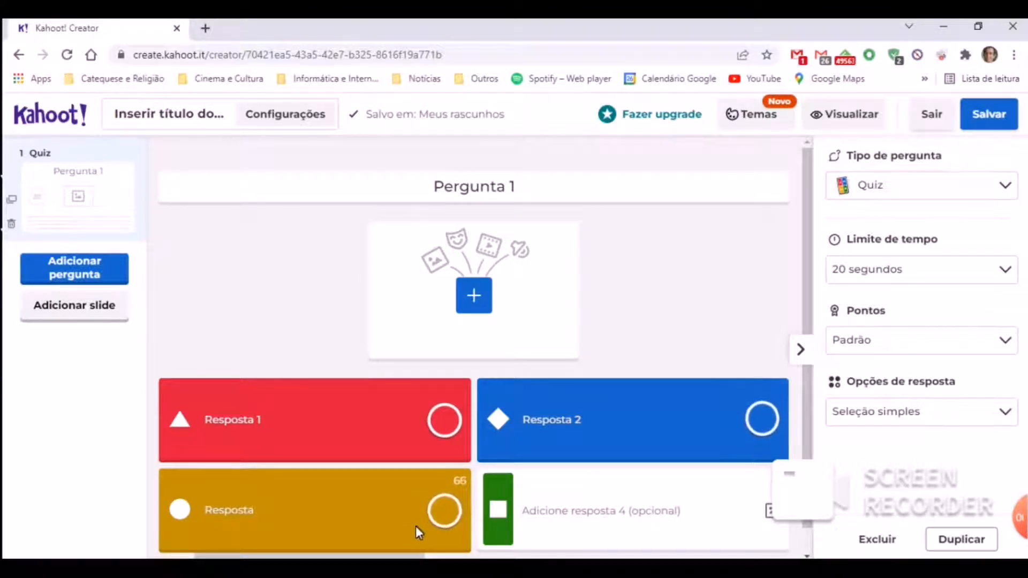
{"action": "key", "text": "Tab"}
{"action": "type", "text": "Re"}
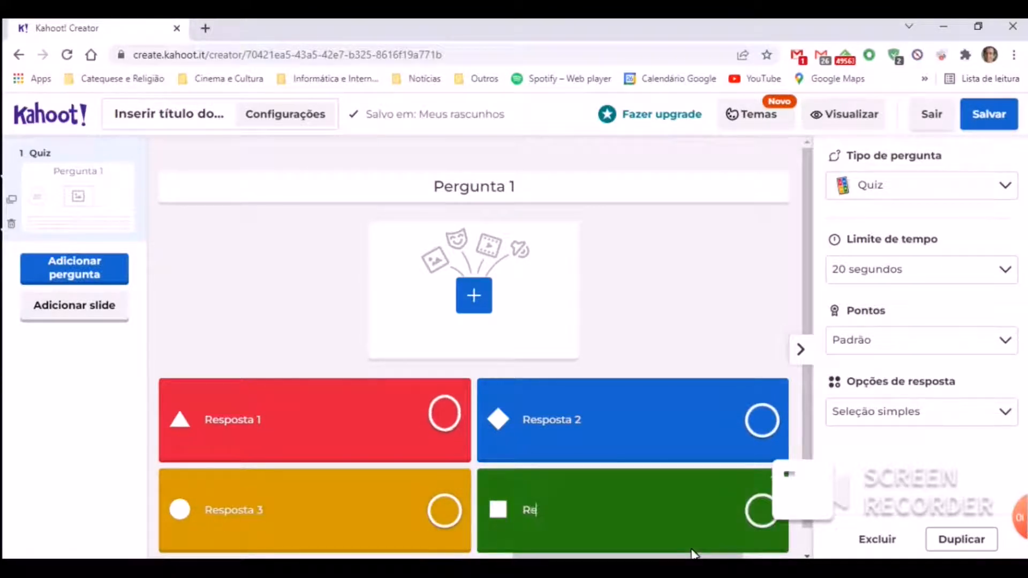
{"action": "type", "text": "sposta 4"}
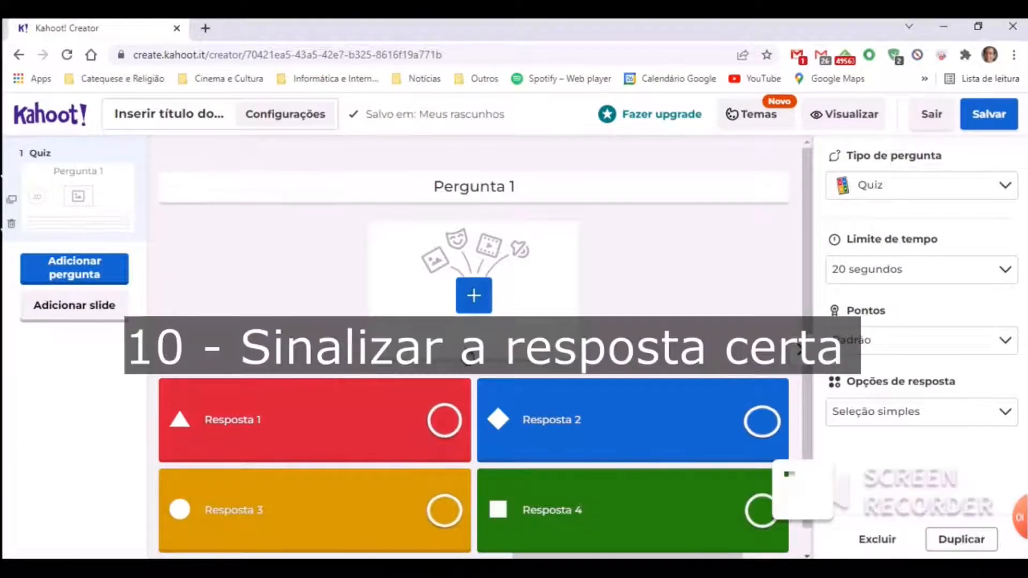
- Mark "Resposta 3" as the correct answer to the question
{"action": "left_click", "coordinate": [448, 512]}
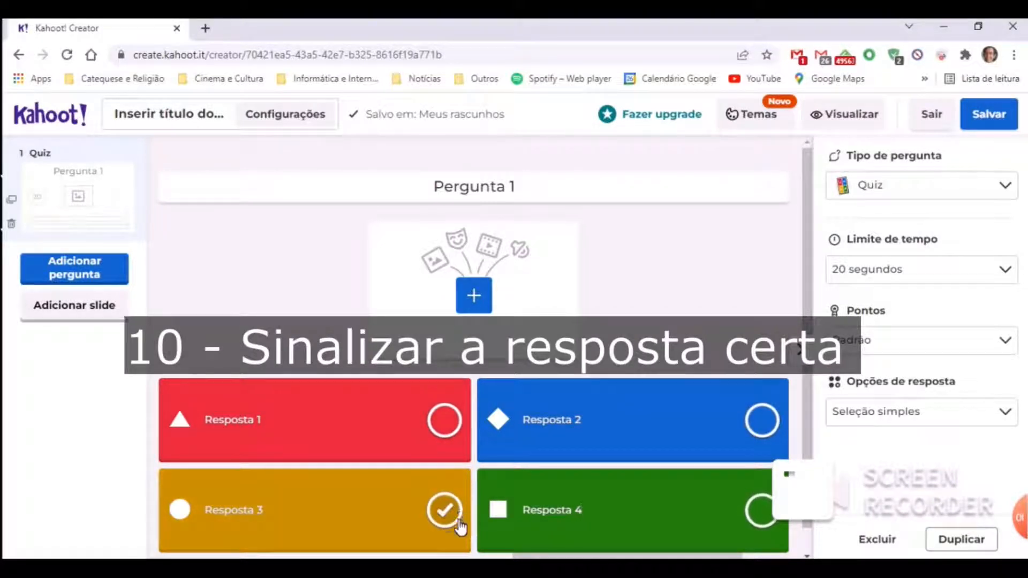
{"action": "left_click", "coordinate": [444, 420]}
{"action": "left_click", "coordinate": [448, 514]}
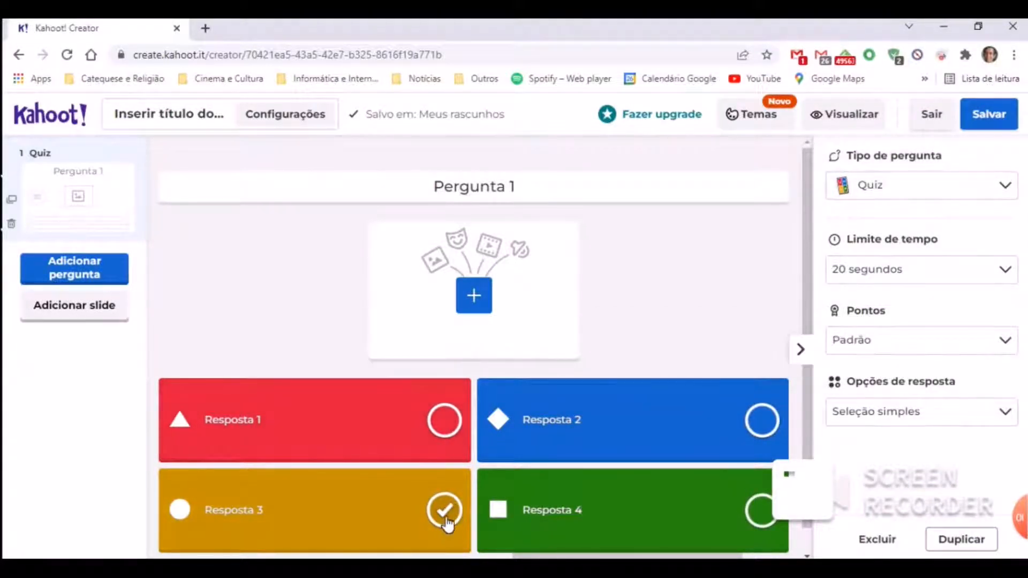
- Review the choices available for the first question's type, time limit and answer options
{"action": "left_click", "coordinate": [956, 192]}
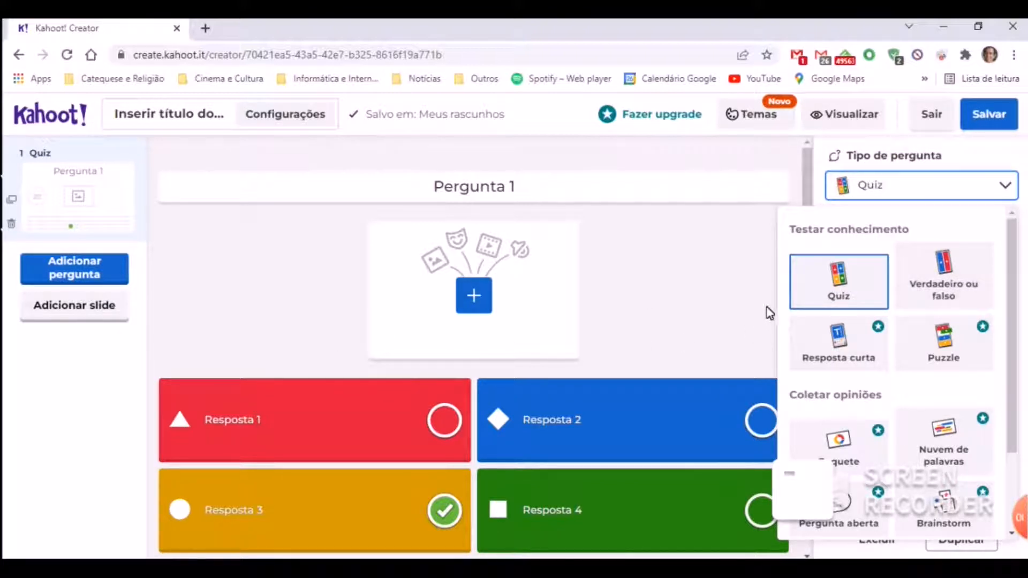
{"action": "left_click", "coordinate": [896, 198]}
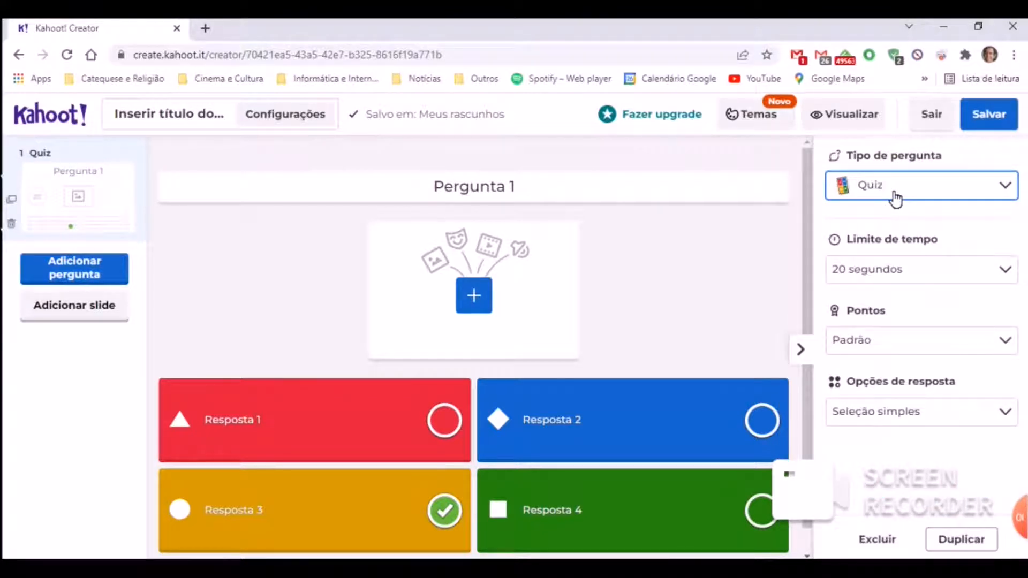
{"action": "left_click", "coordinate": [901, 274]}
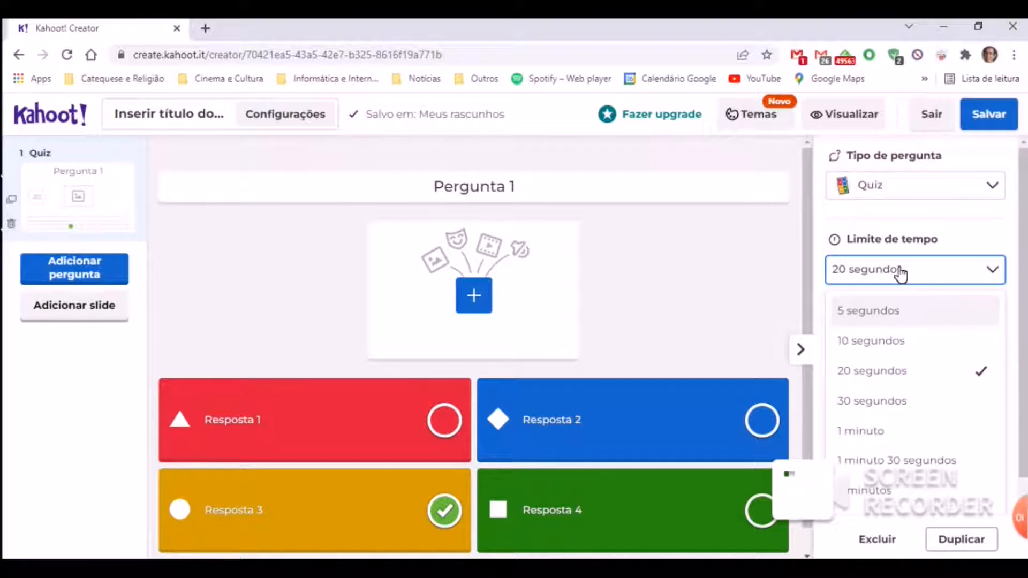
{"action": "left_click", "coordinate": [956, 268]}
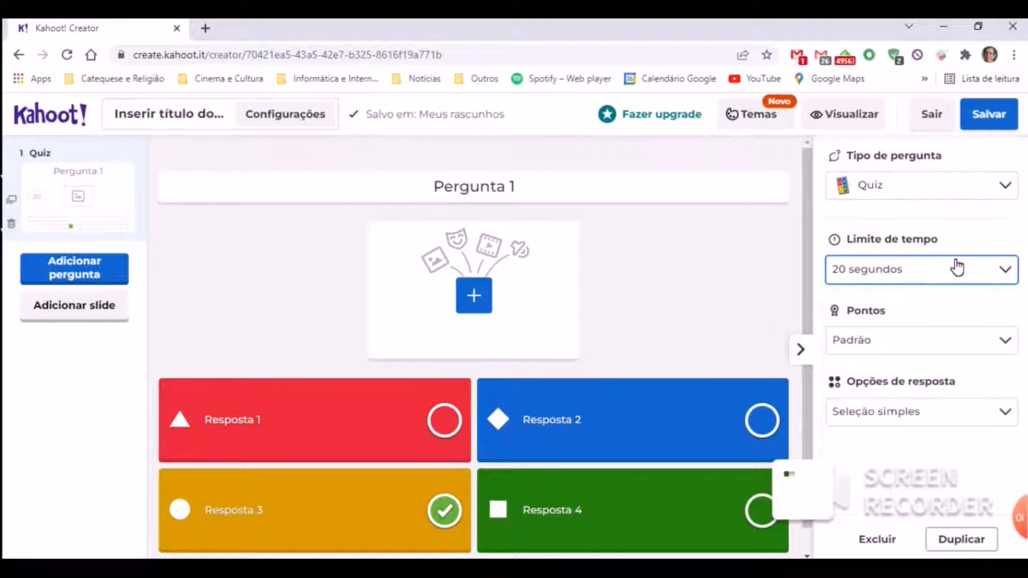
{"action": "left_click", "coordinate": [946, 414]}
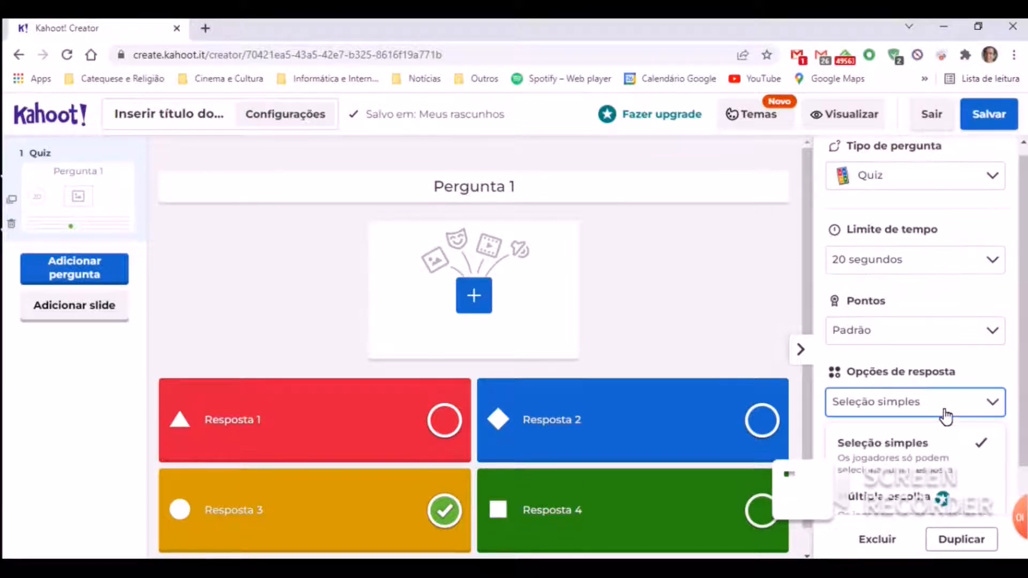
{"action": "scroll", "coordinate": [944, 442], "scroll_direction": "down", "scroll_amount": 1}
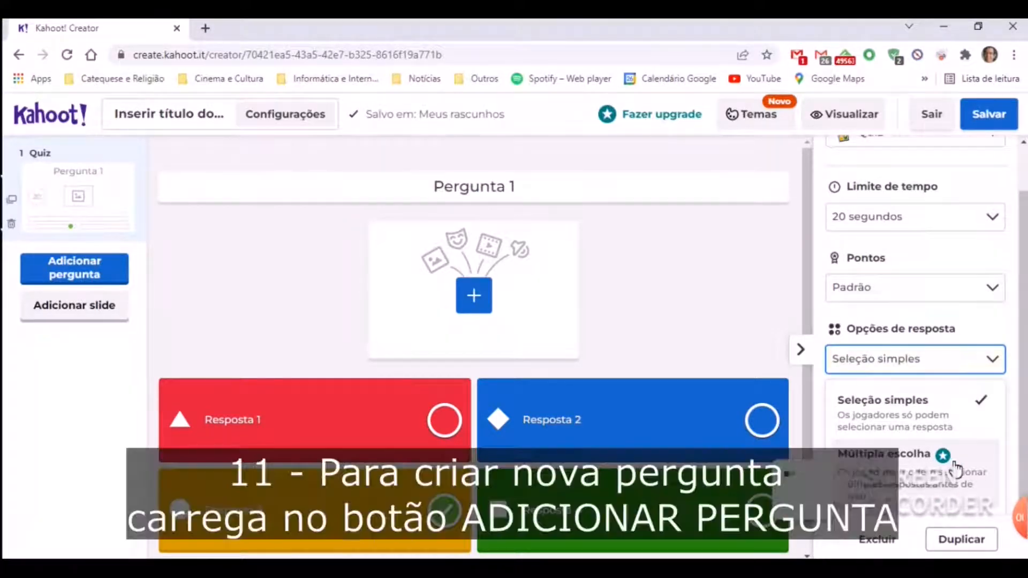
{"action": "left_click", "coordinate": [972, 368]}
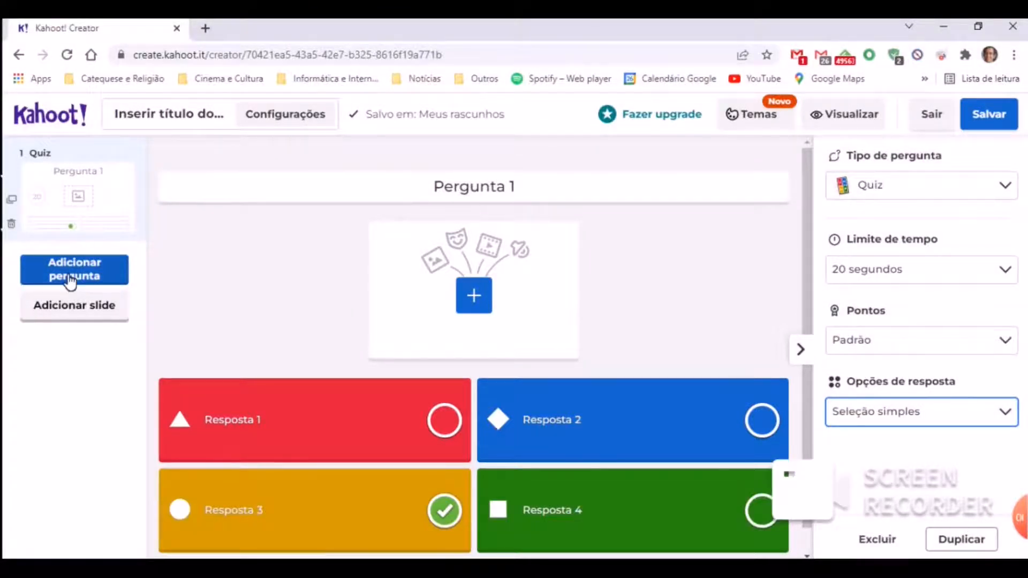
- Add a second question of the Quiz type to the kahoot
{"action": "left_click", "coordinate": [70, 279]}
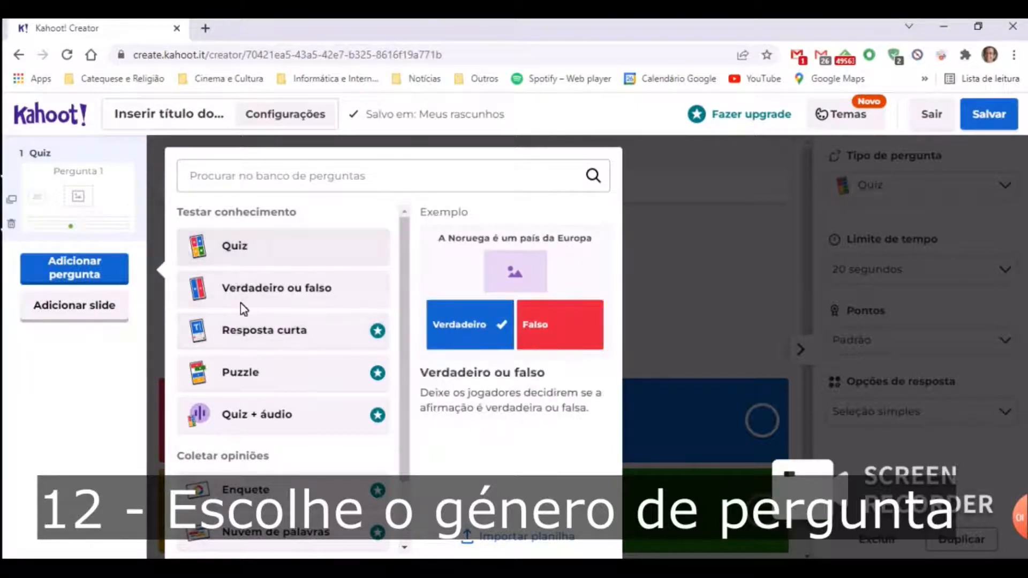
{"action": "left_click", "coordinate": [245, 248]}
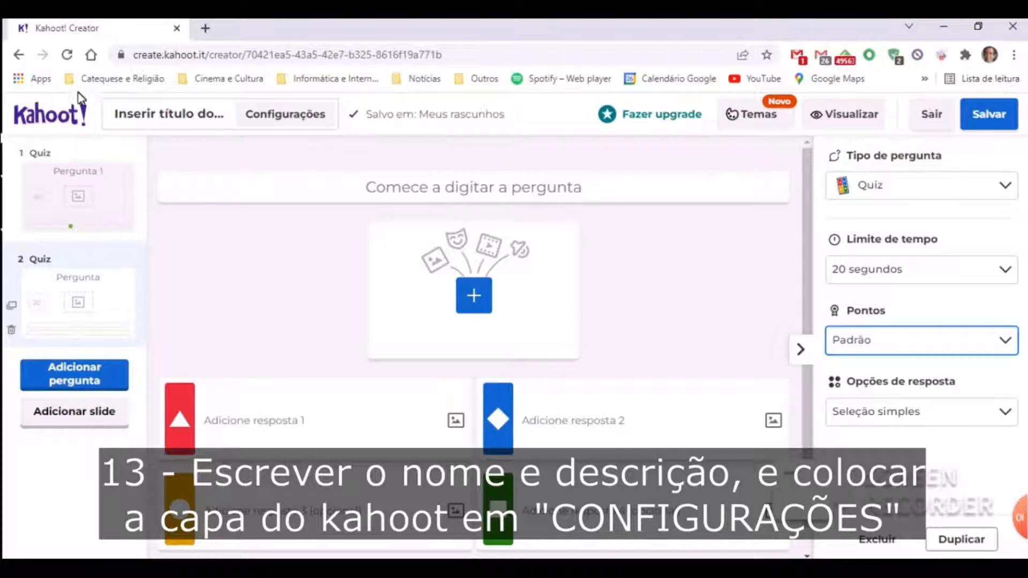
- Set the title to "kahoot sobre catequese" in the kahoot's settings
{"action": "left_click", "coordinate": [301, 121]}
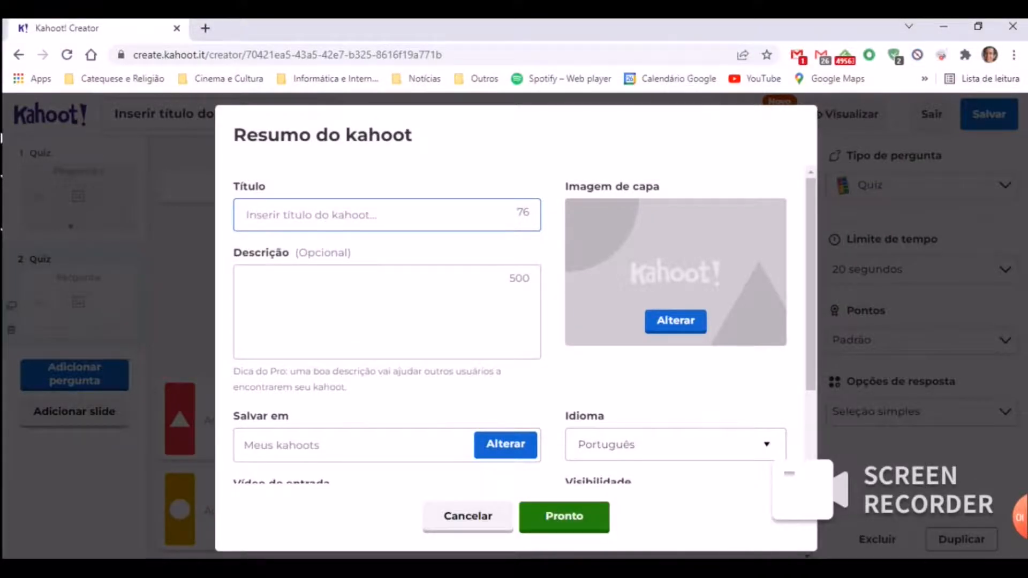
{"action": "scroll", "coordinate": [450, 338], "scroll_direction": "down", "scroll_amount": 2}
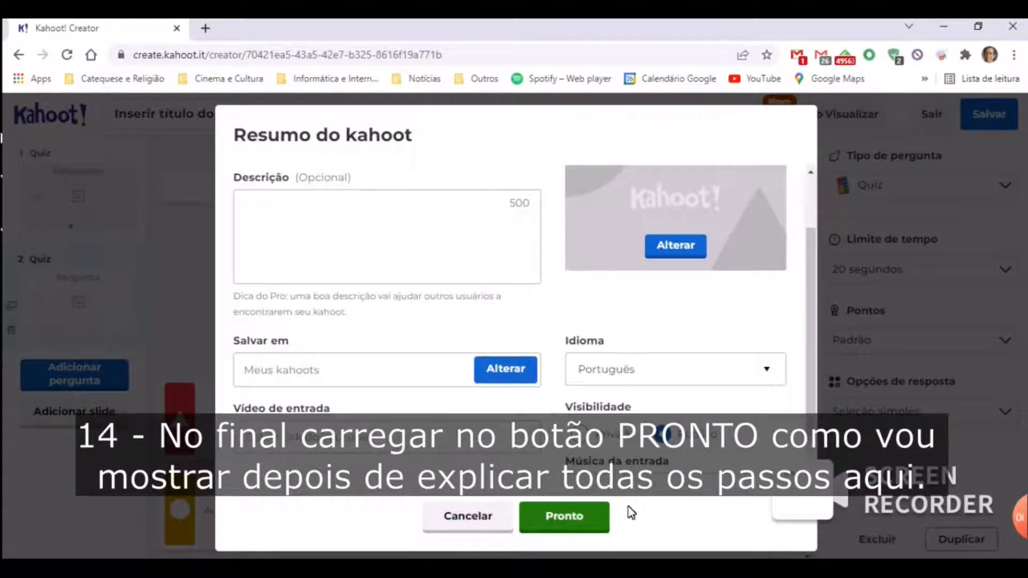
{"action": "left_click", "coordinate": [579, 527]}
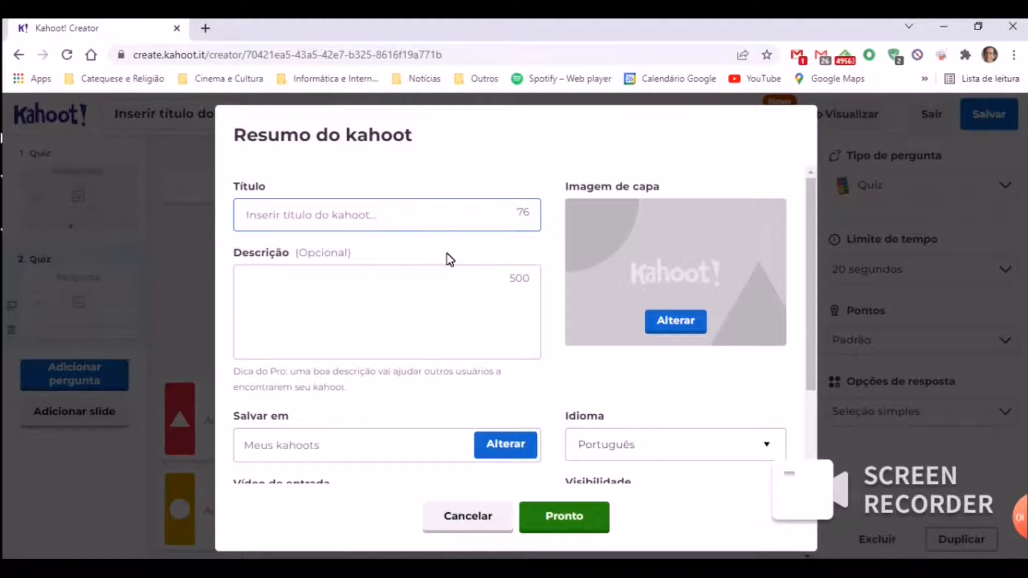
{"action": "type", "text": "kahoot sobre"}
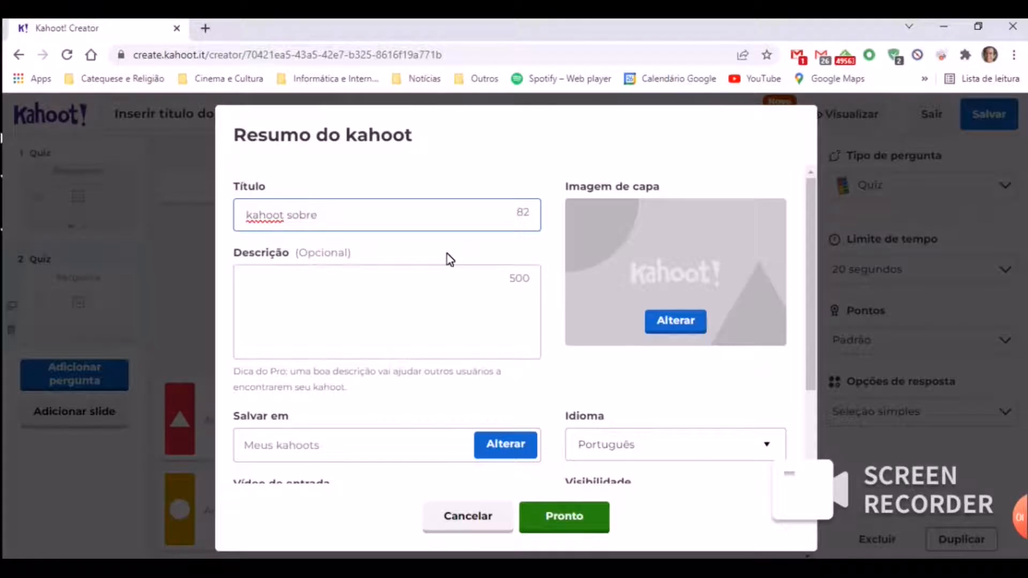
{"action": "type", "text": "catequese"}
{"action": "left_click", "coordinate": [448, 257]}
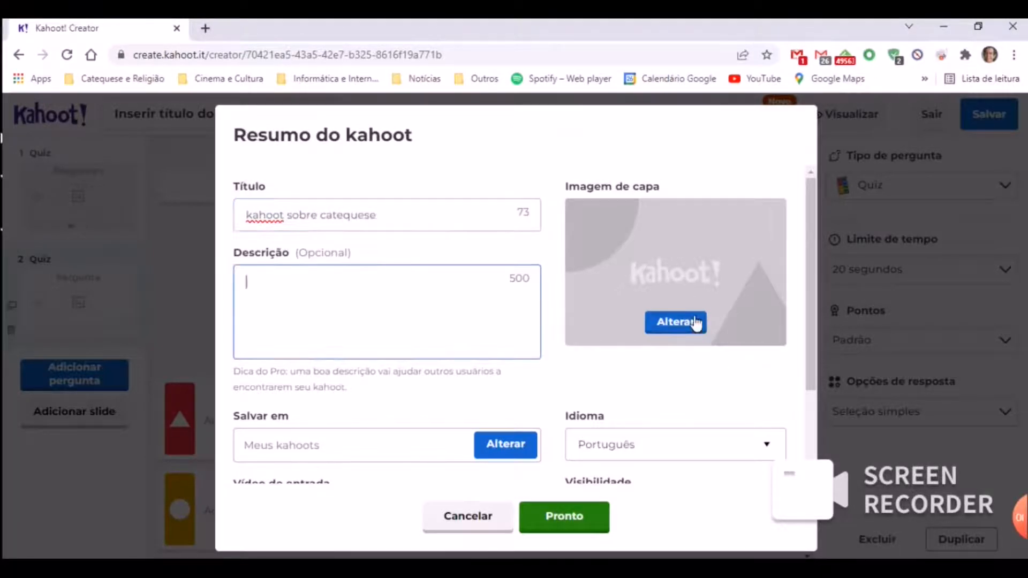
- Upload lookatporto.jpg from the Imagens folder as the kahoot's cover image and apply the kahoot summary settings
{"action": "left_click", "coordinate": [654, 322]}
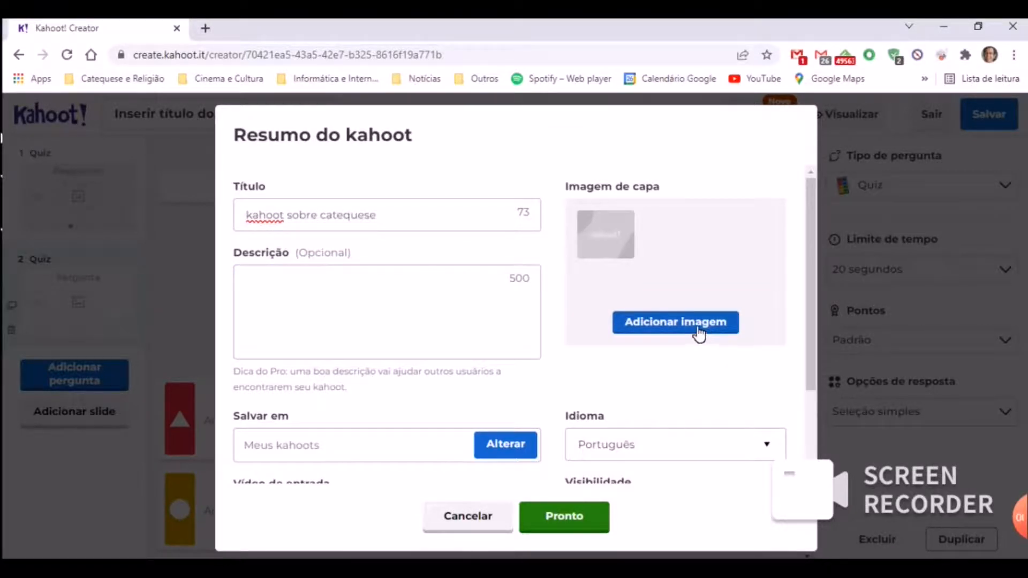
{"action": "left_click", "coordinate": [651, 328]}
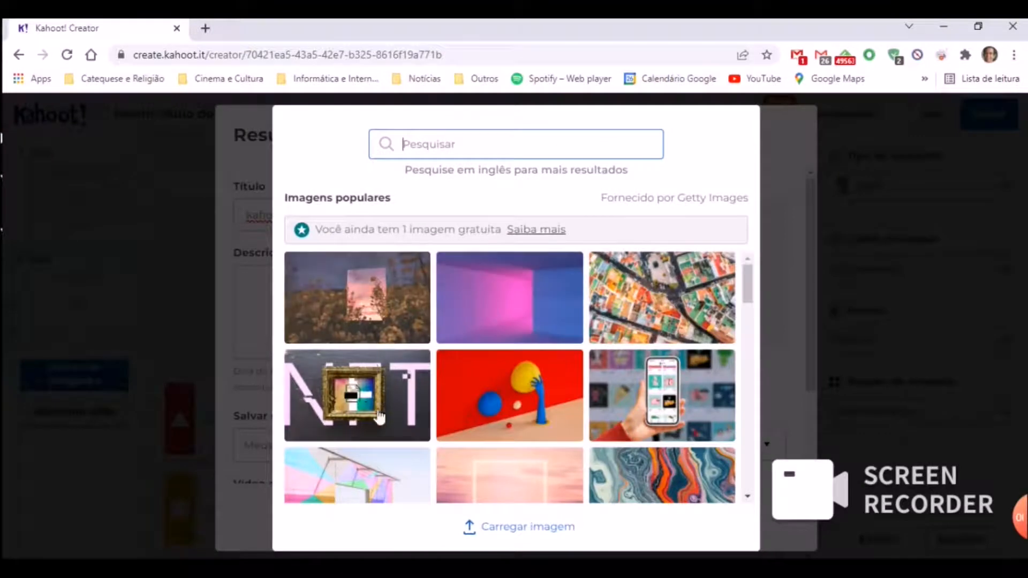
{"action": "scroll", "coordinate": [559, 375], "scroll_direction": "down", "scroll_amount": 5}
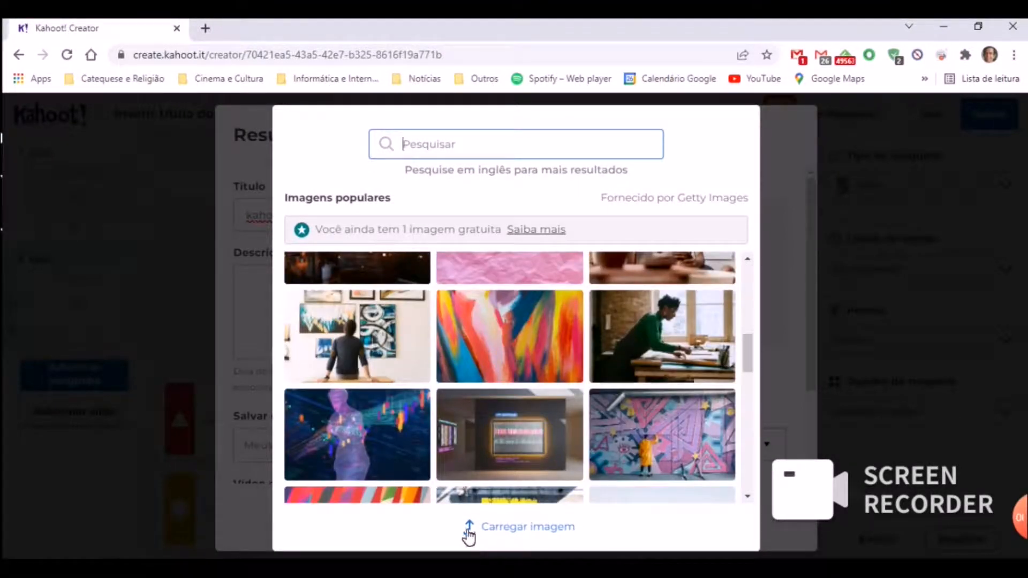
{"action": "left_click", "coordinate": [552, 530]}
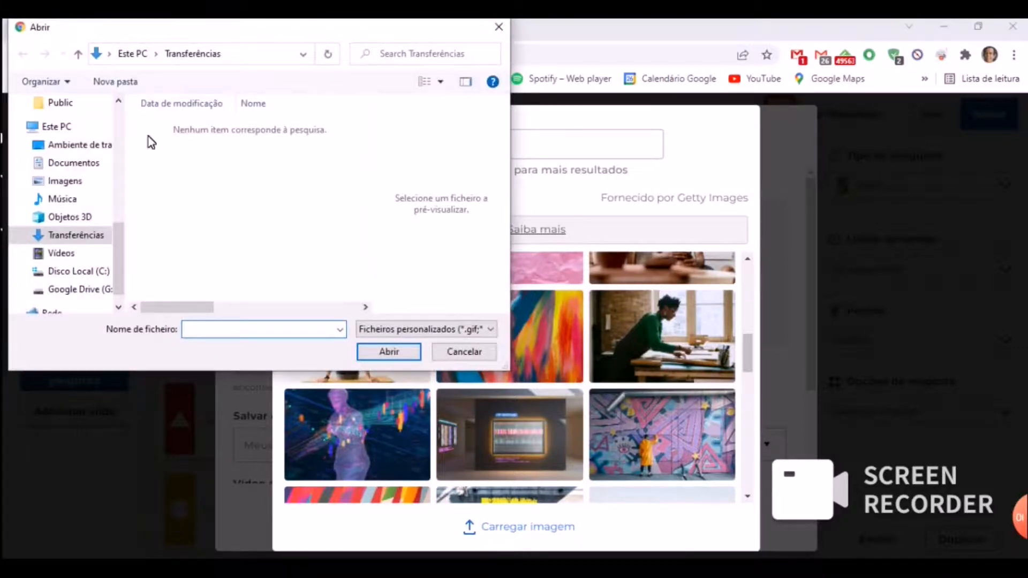
{"action": "left_click", "coordinate": [84, 183]}
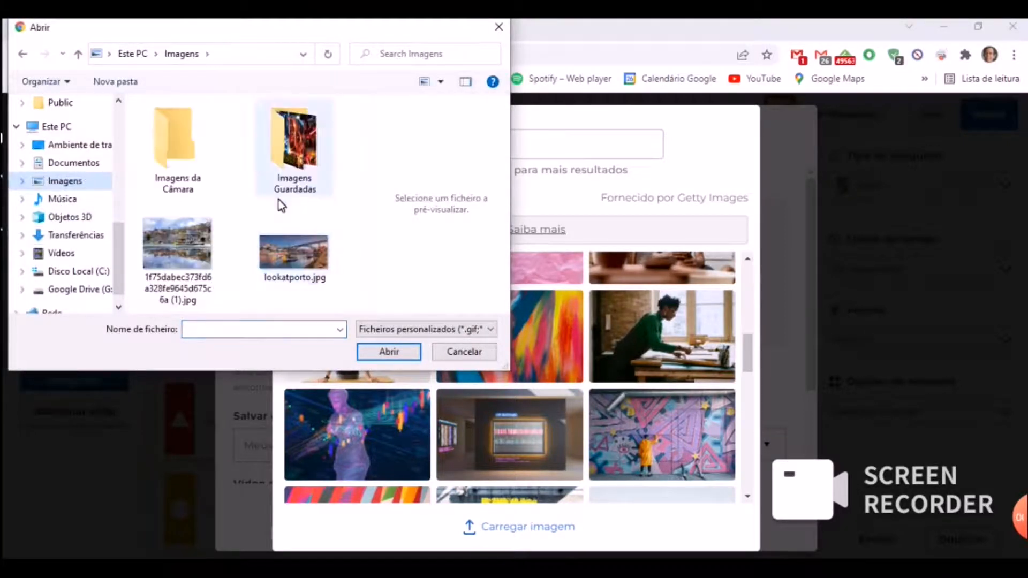
{"action": "left_click", "coordinate": [289, 230]}
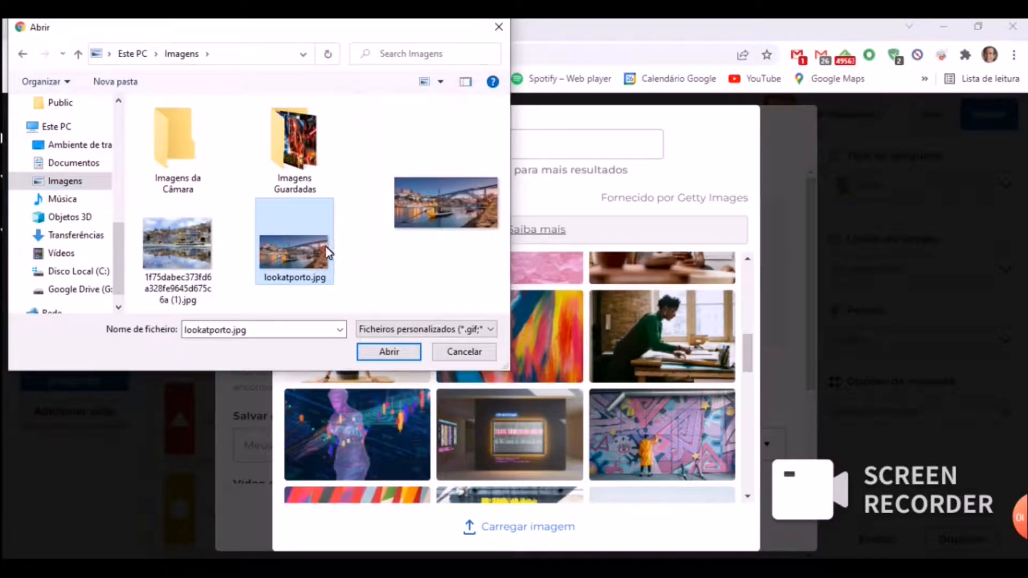
{"action": "left_click", "coordinate": [401, 354]}
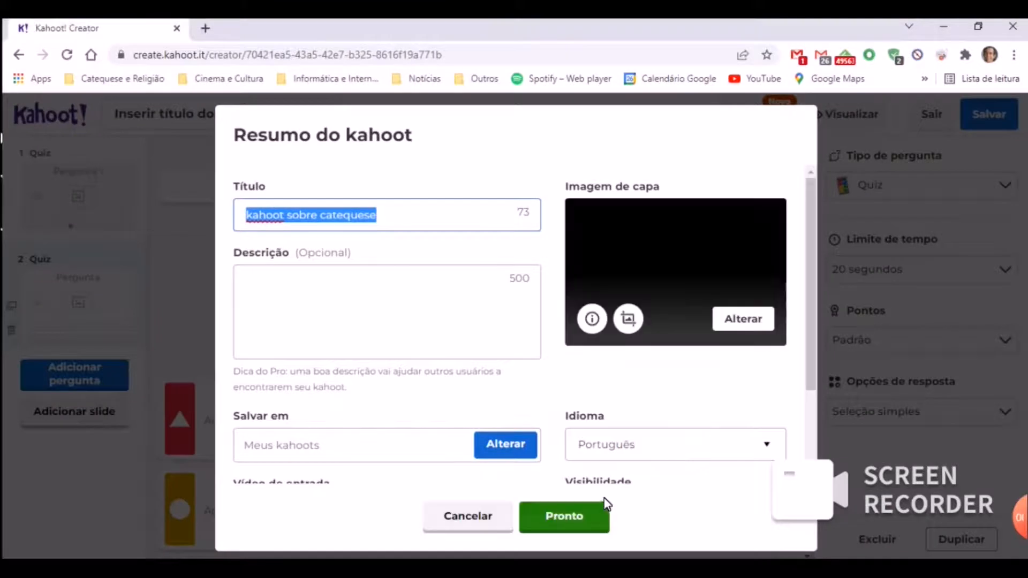
{"action": "left_click", "coordinate": [547, 524]}
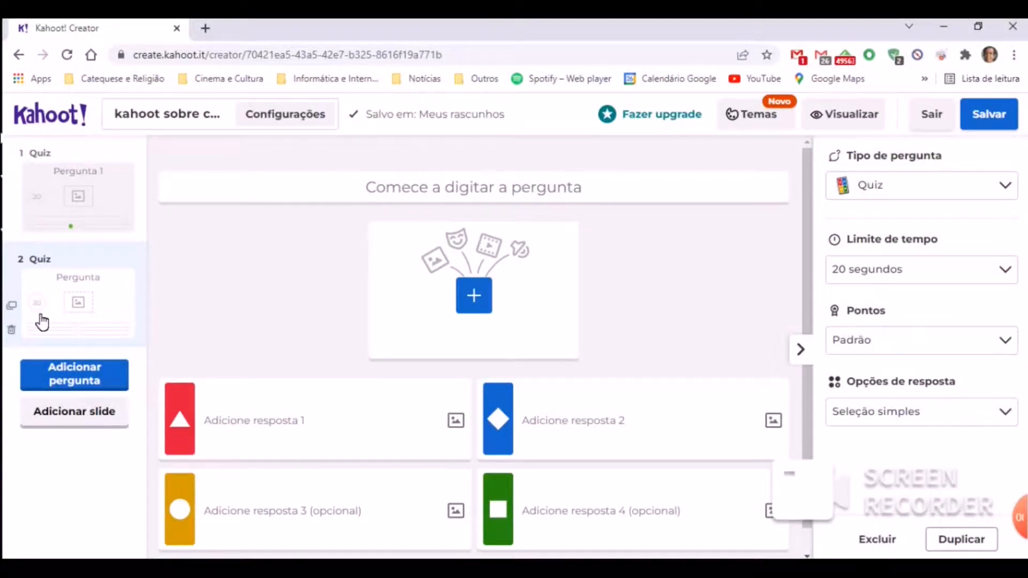
- Delete the empty second question, then save the kahoot and finish editing it
{"action": "left_click", "coordinate": [877, 539]}
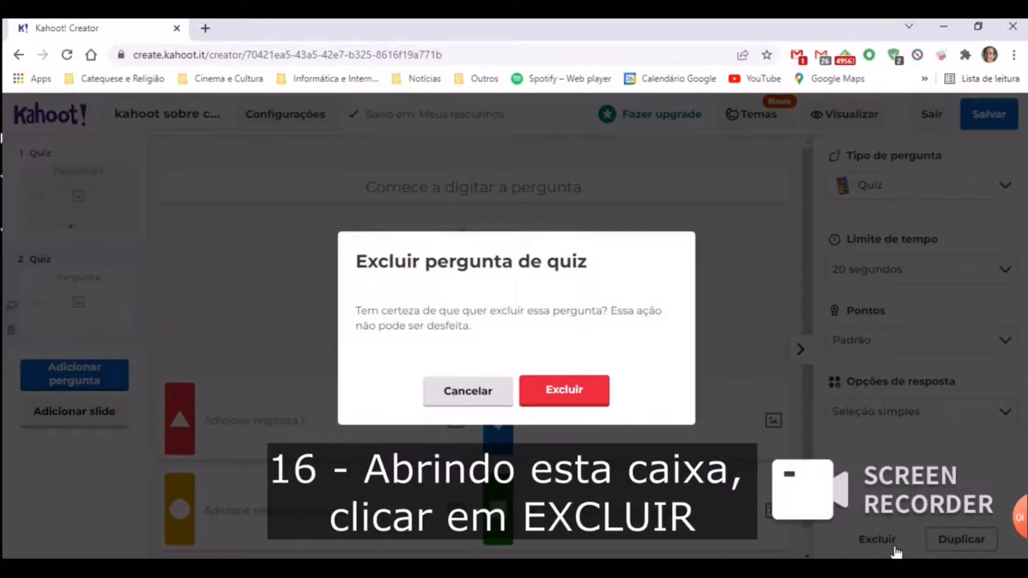
{"action": "left_click", "coordinate": [552, 383]}
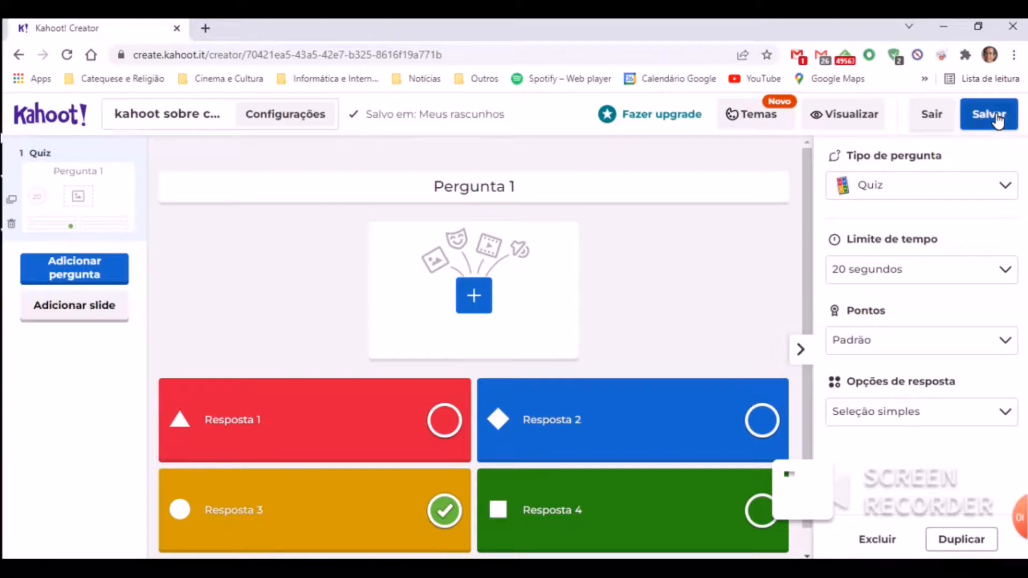
{"action": "left_click", "coordinate": [997, 121]}
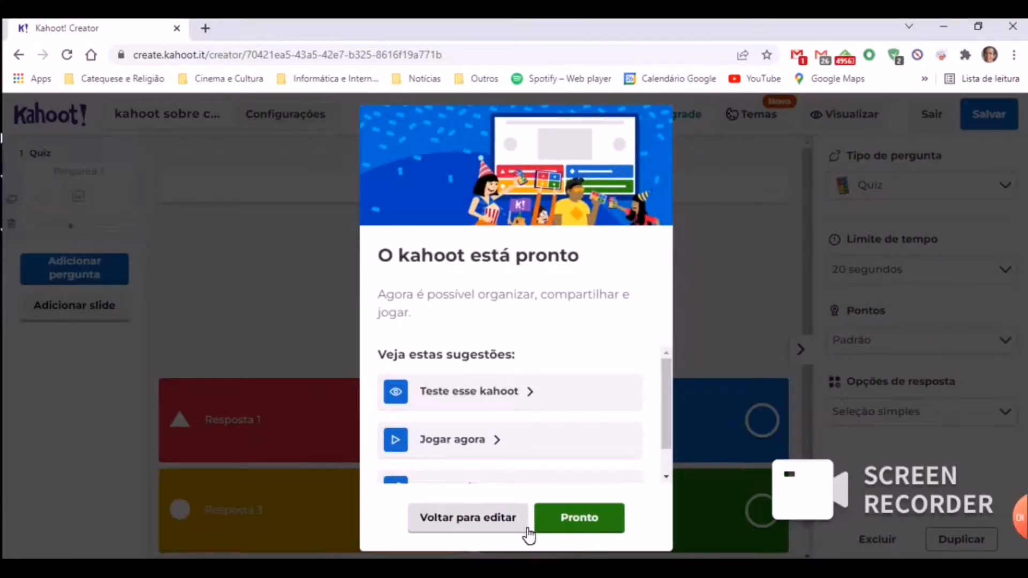
{"action": "left_click", "coordinate": [578, 530]}
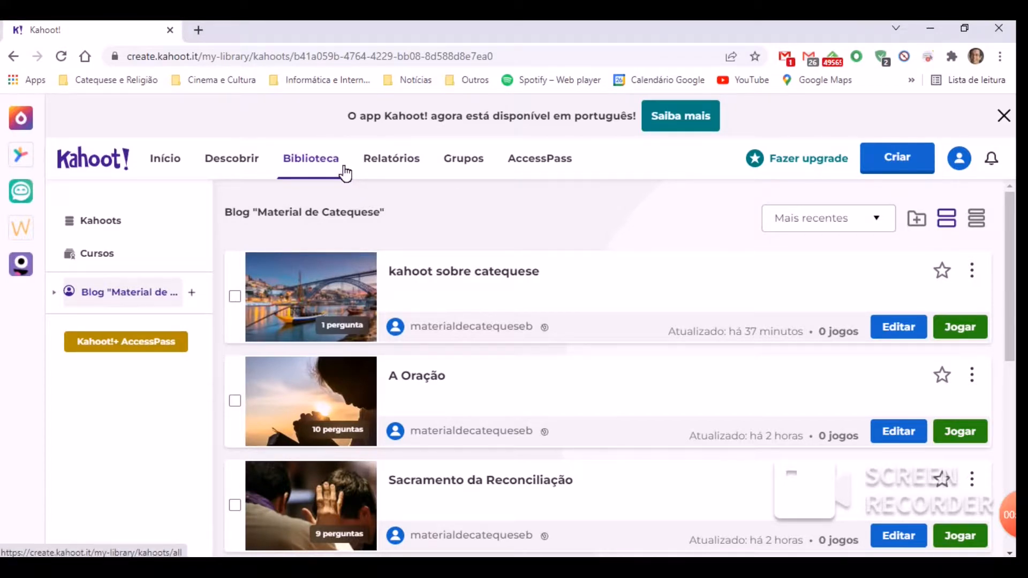
- Open the sharing options for "kahoot sobre catequese" in the library and copy its share link
{"action": "left_click", "coordinate": [981, 277]}
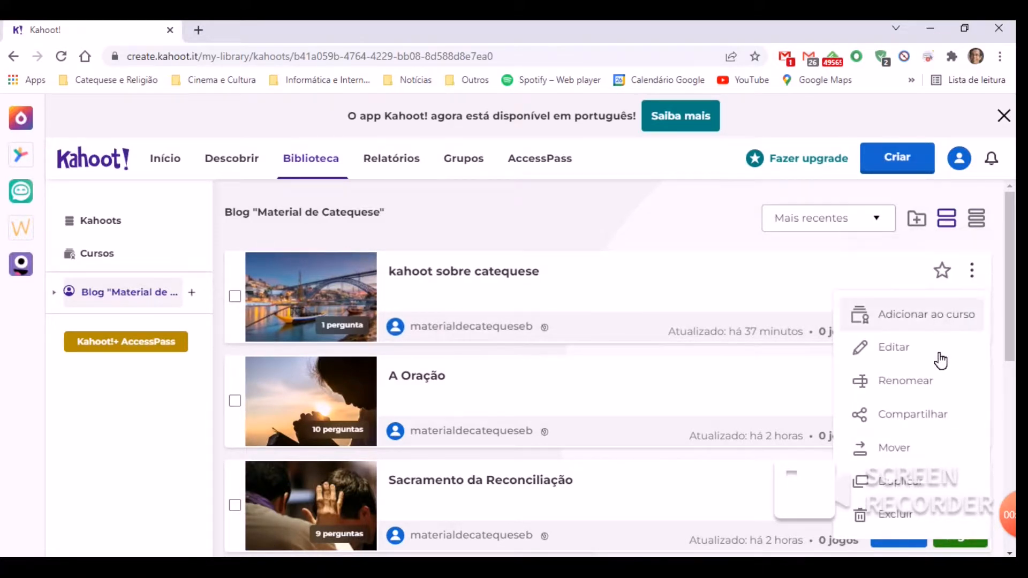
{"action": "left_click", "coordinate": [942, 423]}
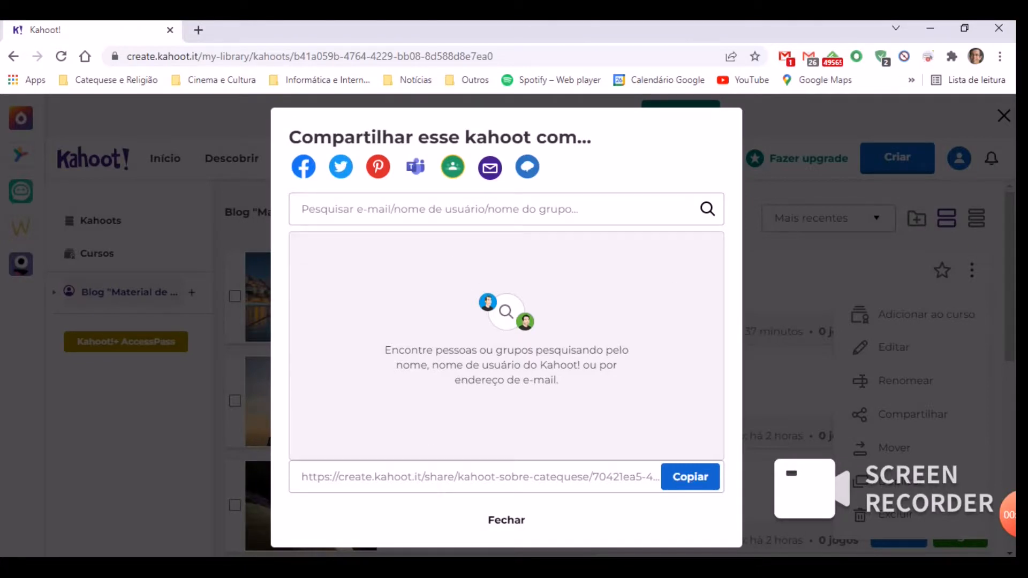
{"action": "left_click", "coordinate": [691, 482]}
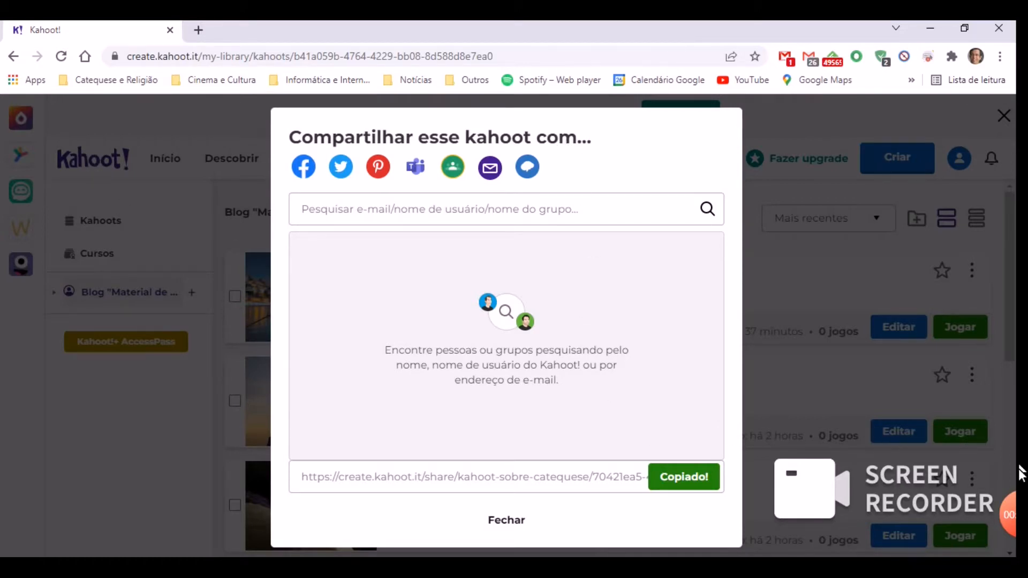
{"action": "left_click", "coordinate": [1018, 511]}
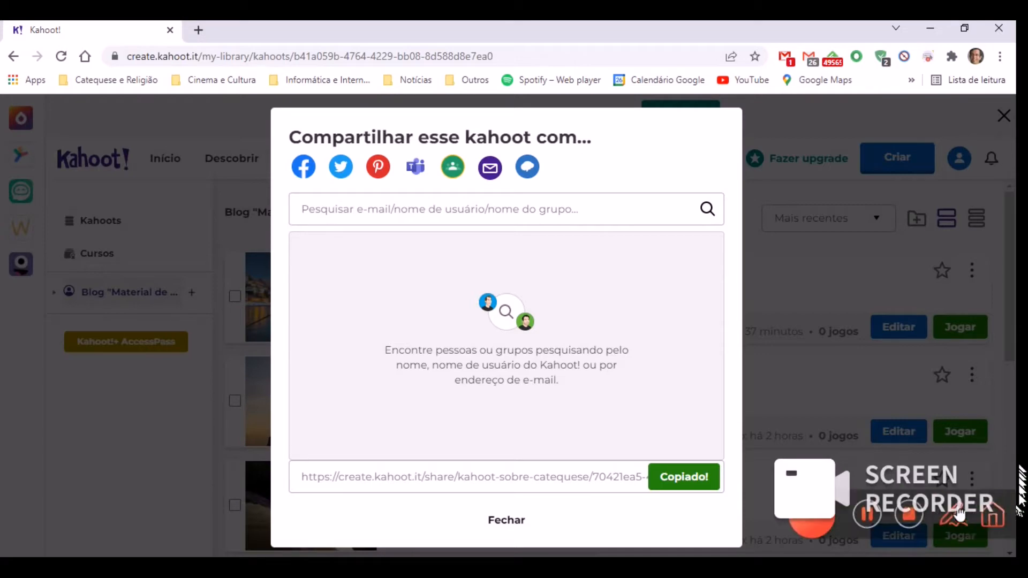